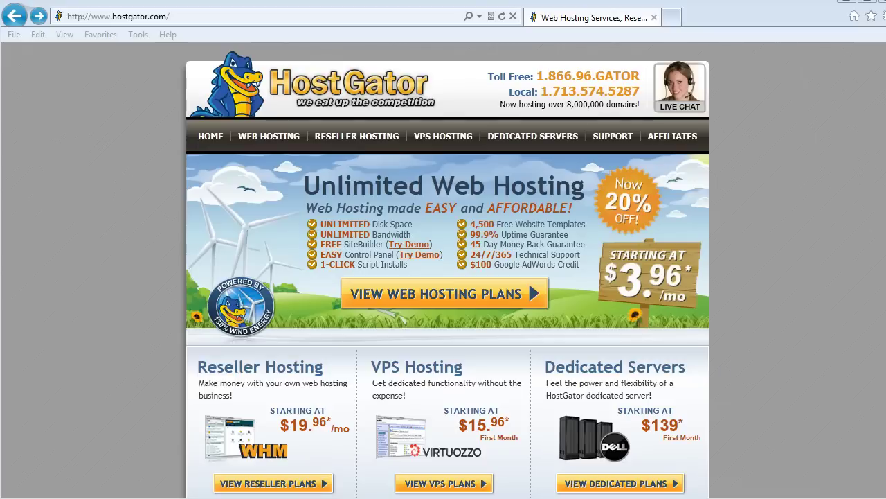
Step: Open HostGator's web hosting plans page showing the Hatchling, Baby and Business plans
left_click(426, 298)
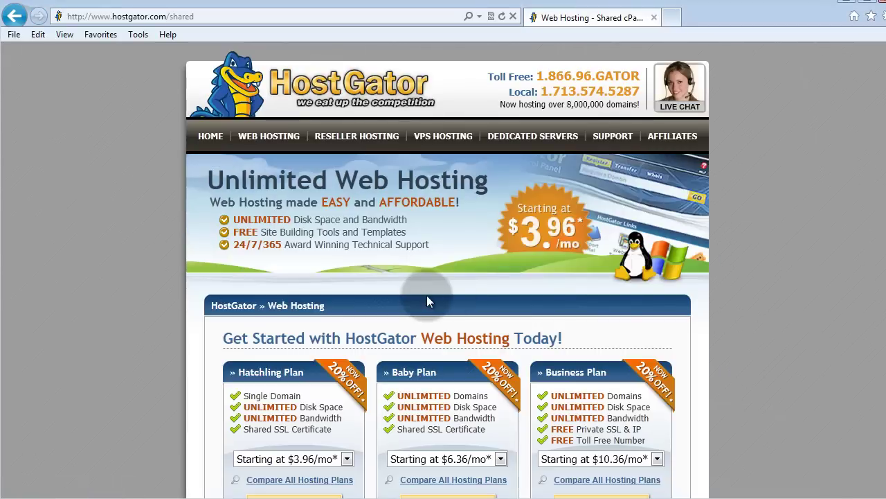
left_click(873, 134)
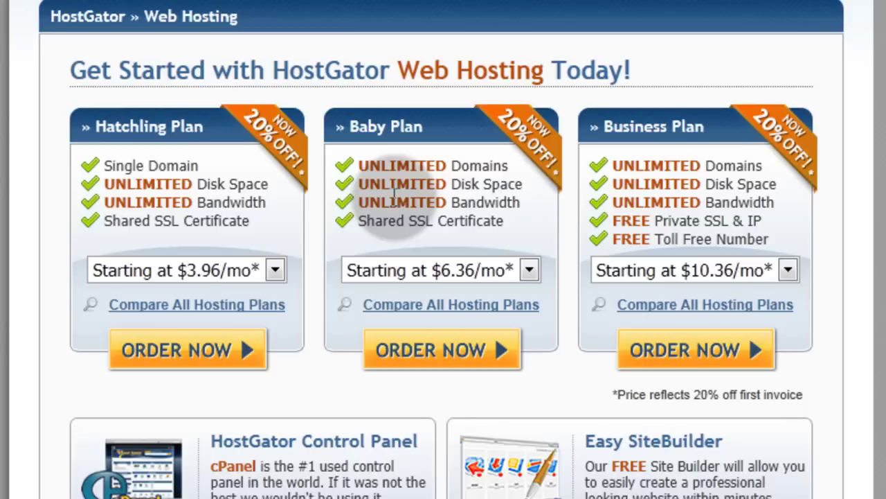
Step: Order the Baby plan and register the new domain learnhowtostartawebsite with .com
left_click(452, 350)
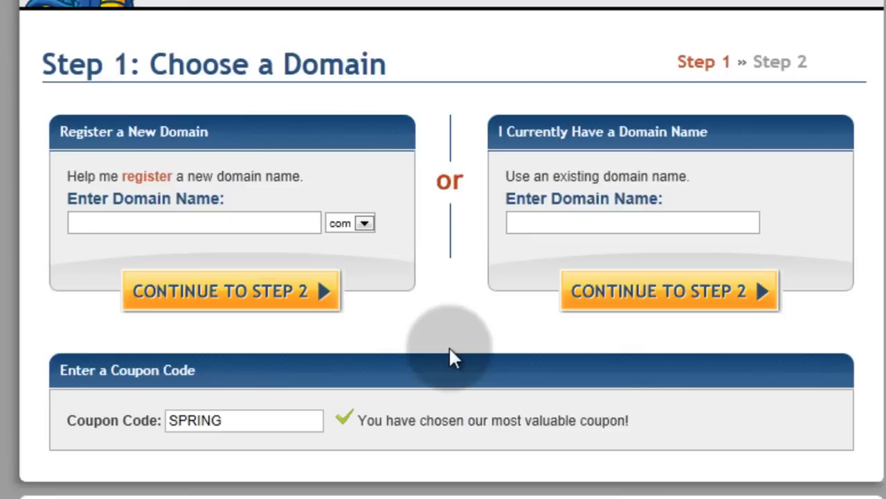
left_click(240, 225)
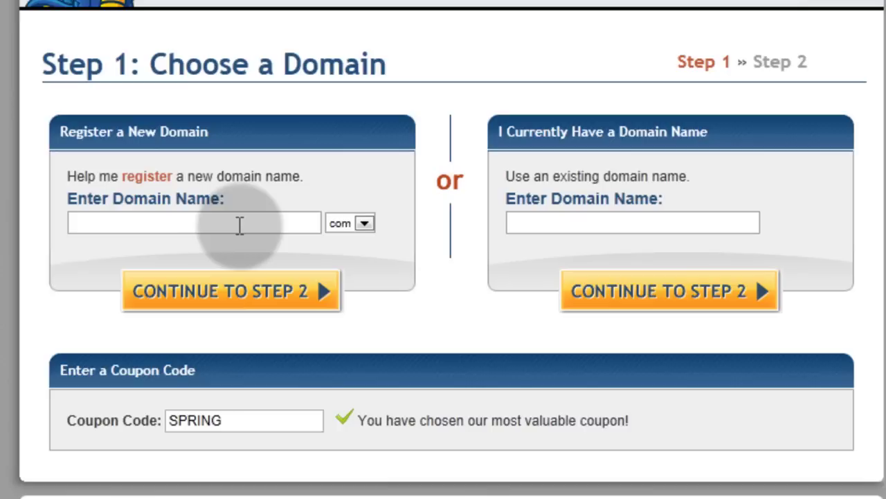
type("learnhowtostartawebsite")
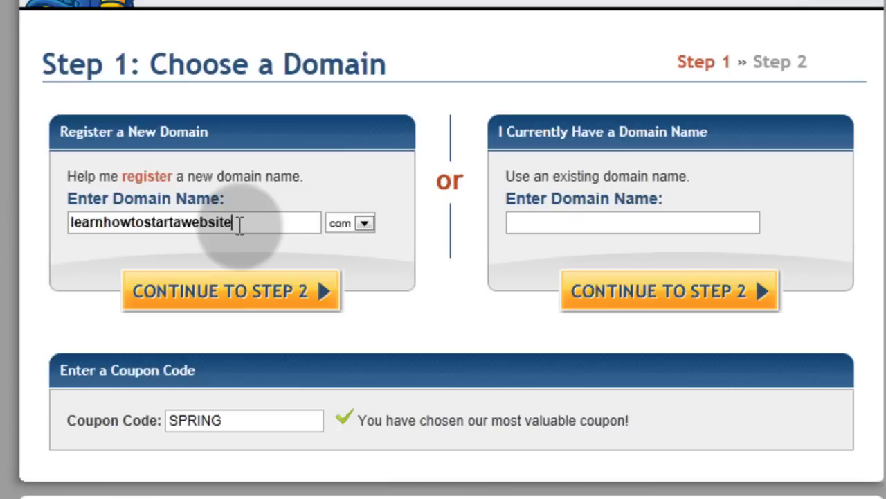
left_click(364, 223)
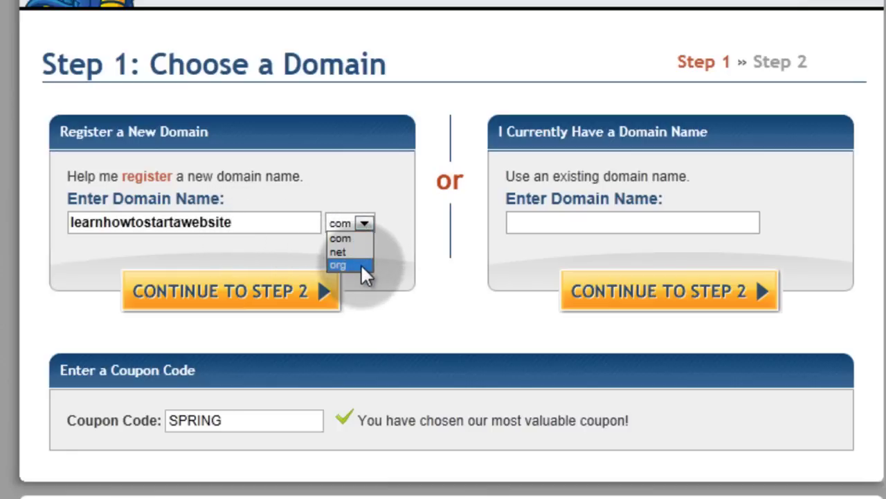
left_click(363, 240)
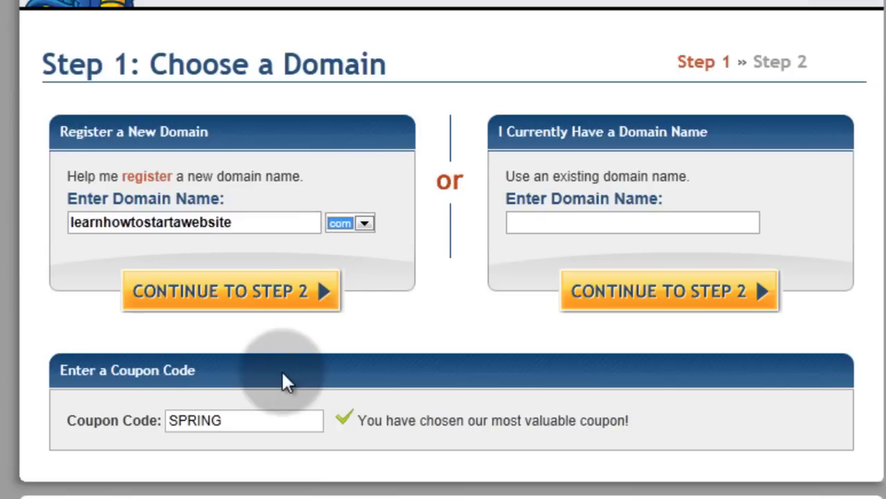
Step: Replace the SPRING coupon with incomeriver25 and continue to Step 2
left_click(225, 420)
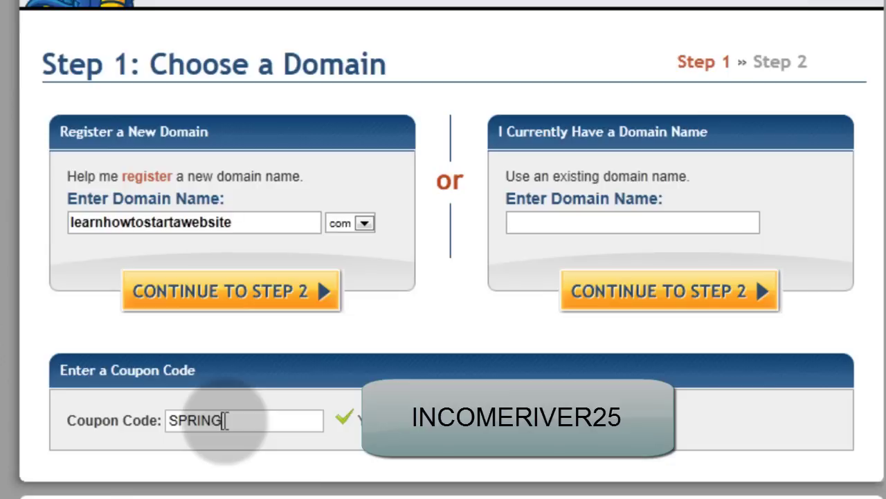
left_click_drag(225, 420, 135, 428)
type("income")
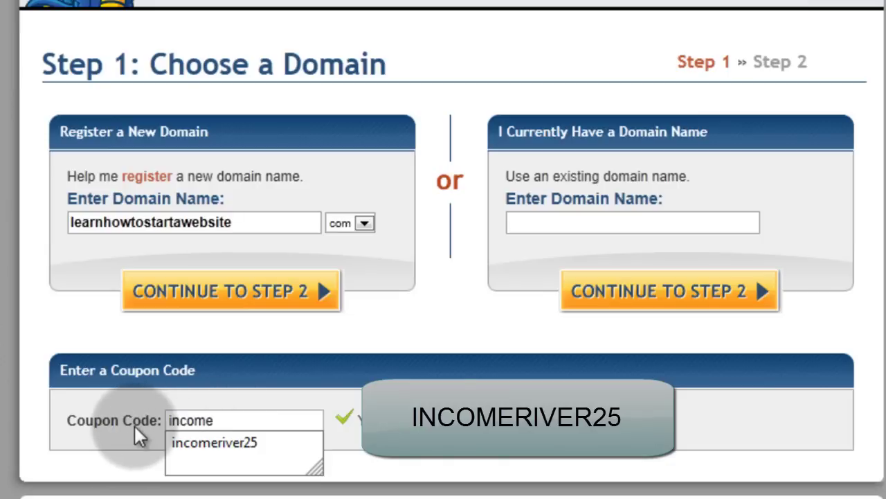
key("Down")
key("Return")
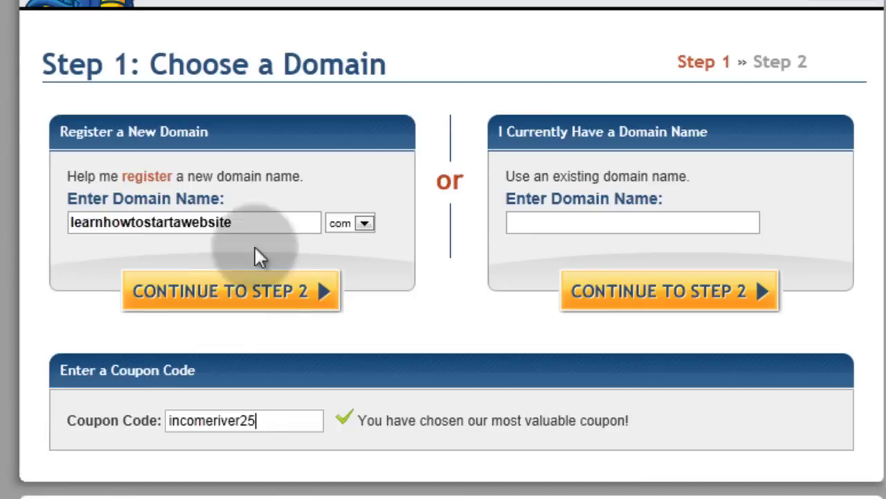
left_click(246, 296)
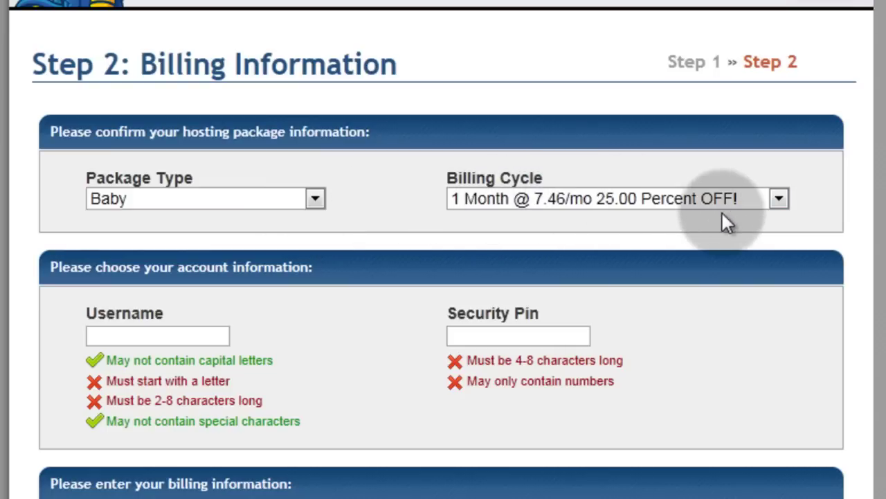
Step: Change the Baby package billing cycle to 6 Month @ 7.46/mo
left_click(778, 200)
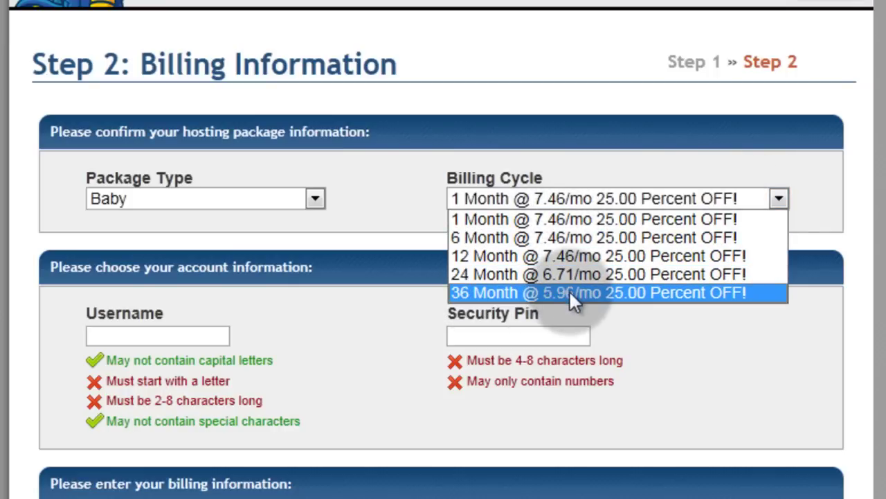
left_click(805, 175)
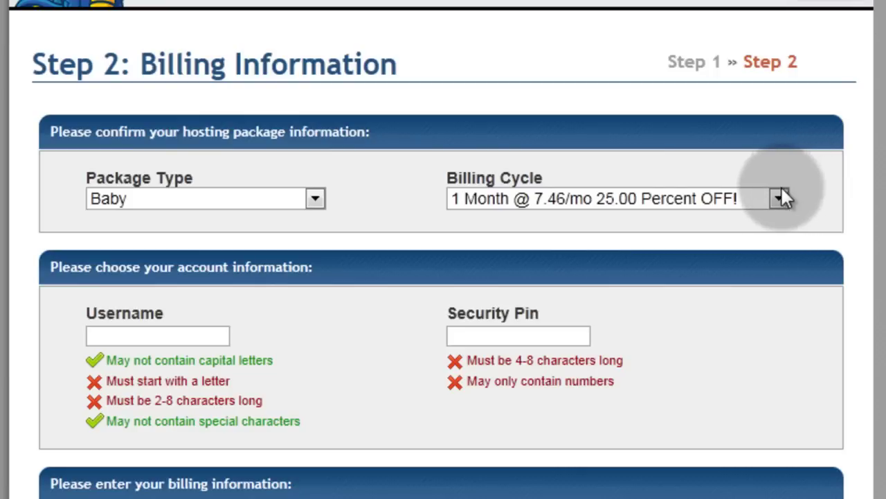
left_click(764, 200)
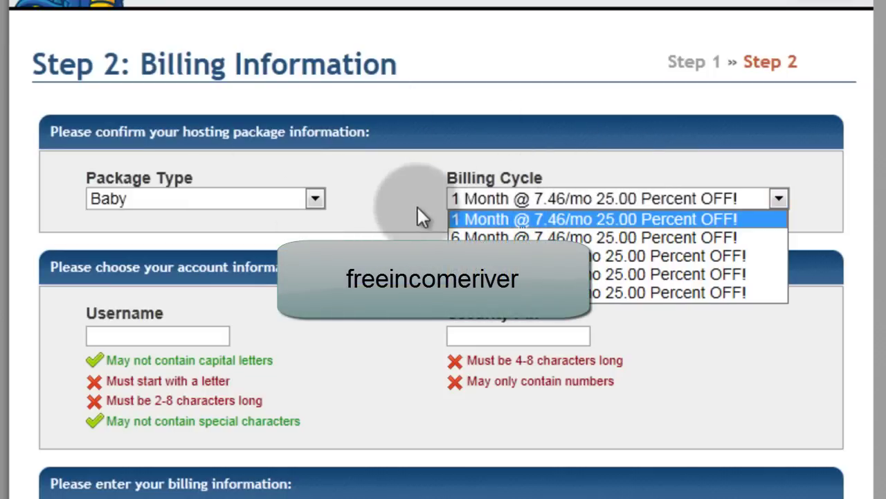
left_click(475, 237)
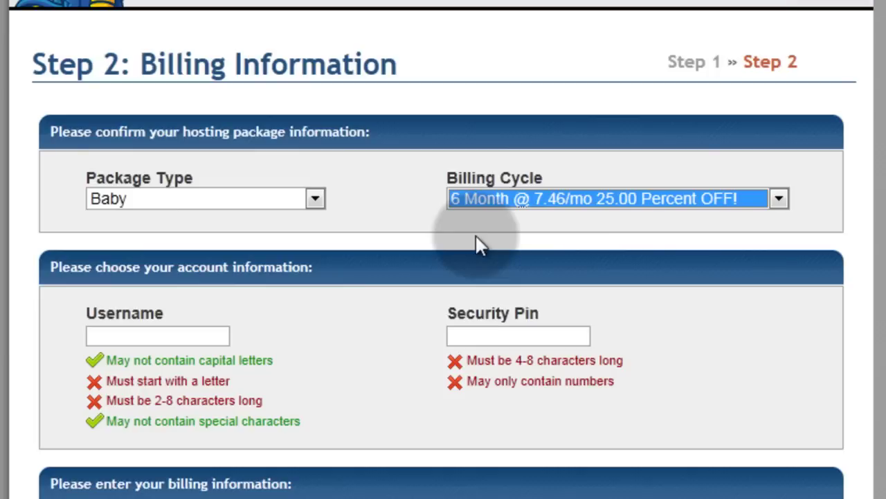
left_click(198, 332)
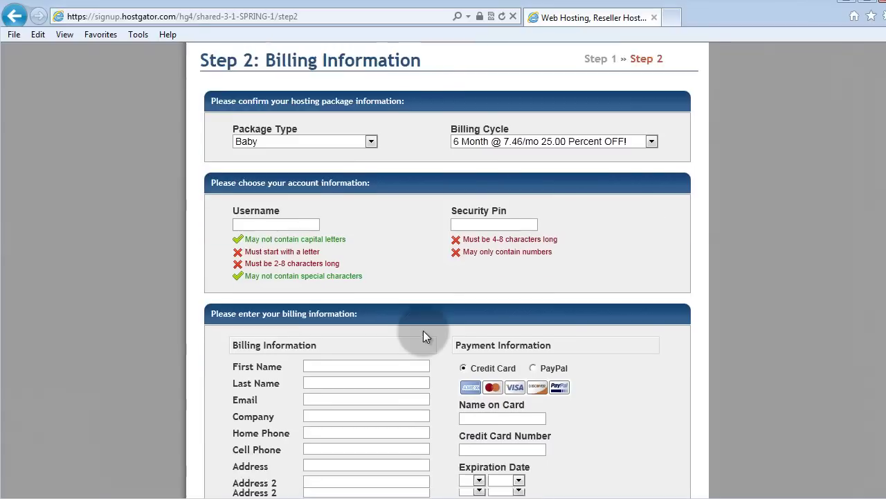
Step: Choose PayPal as the payment method and submit the order to create the account
scroll(423, 330, "down", 3)
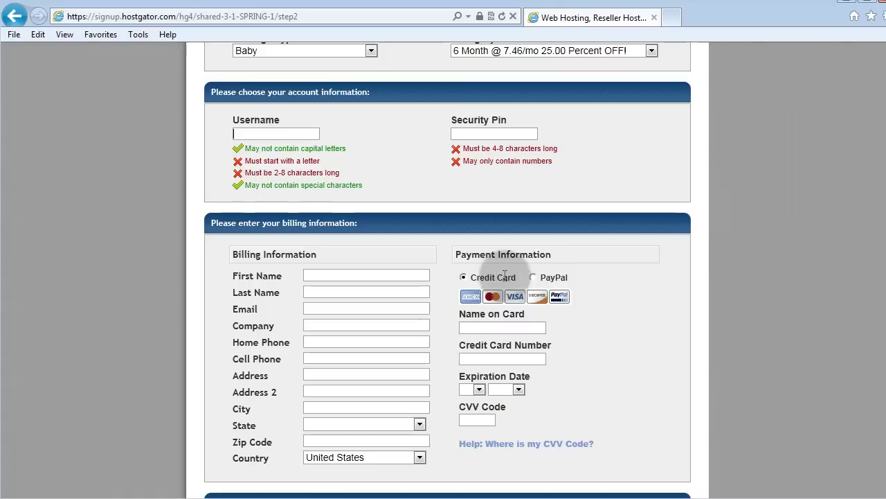
left_click(533, 277)
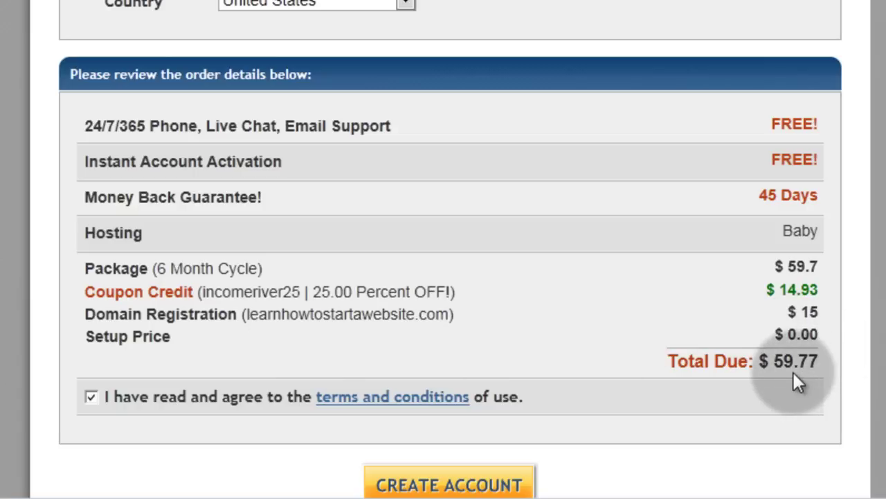
scroll(797, 383, "down", 1)
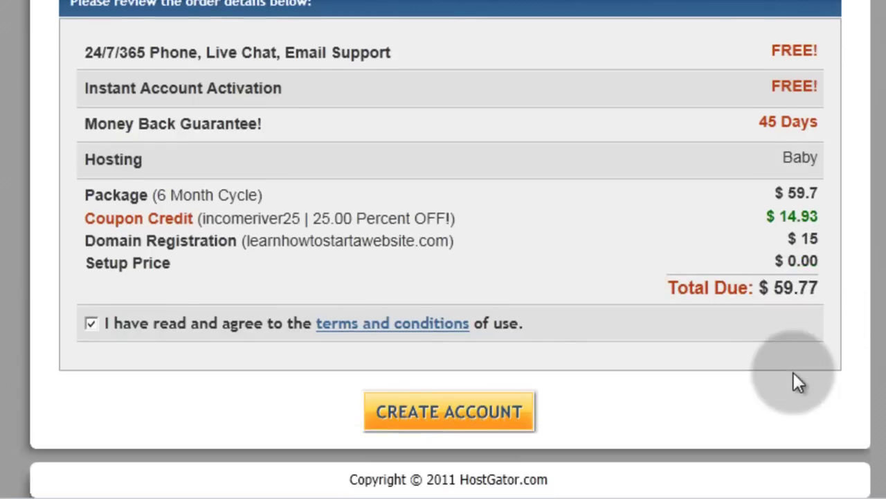
left_click(457, 415)
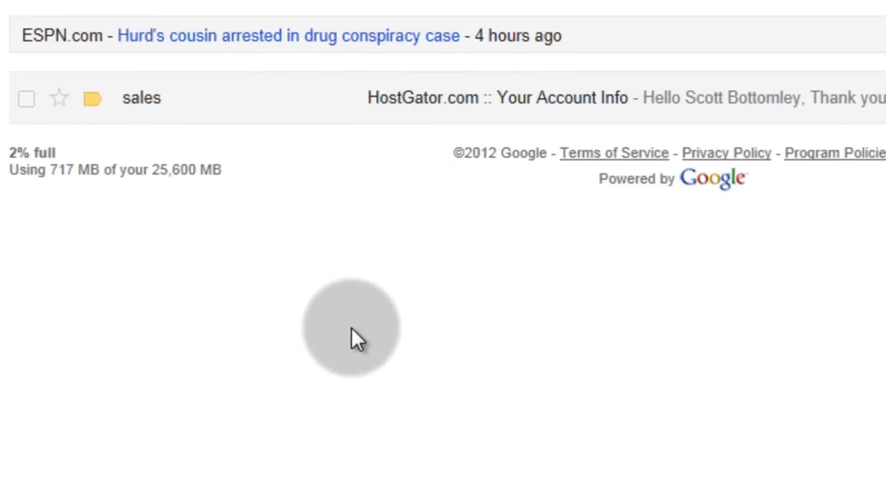
Step: Copy the password from the HostGator account email and follow its Control Panel link
left_click(411, 102)
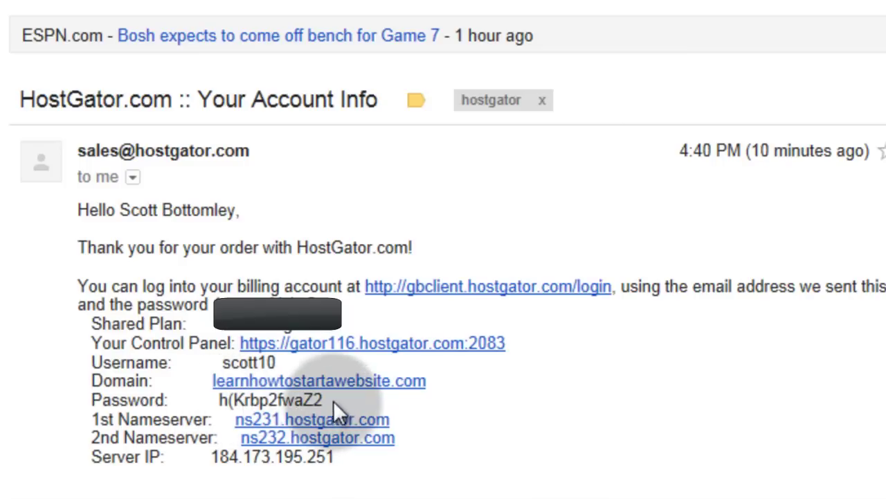
left_click_drag(320, 400, 409, 410)
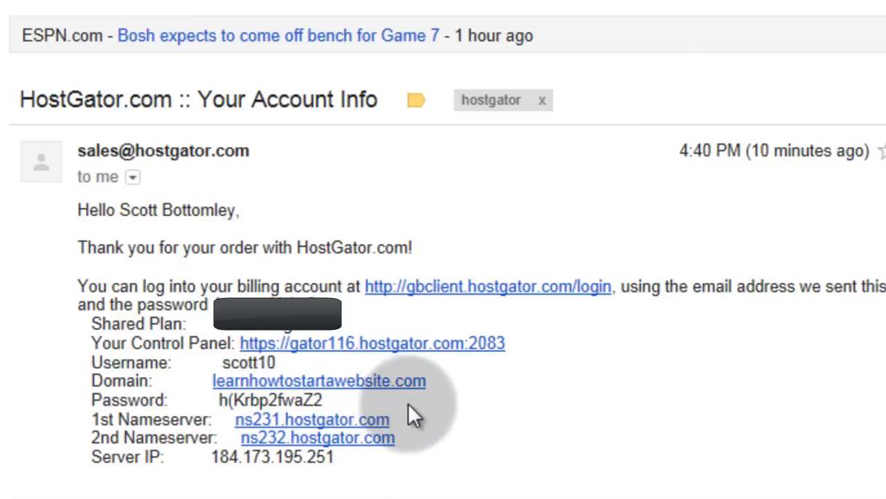
left_click(310, 347)
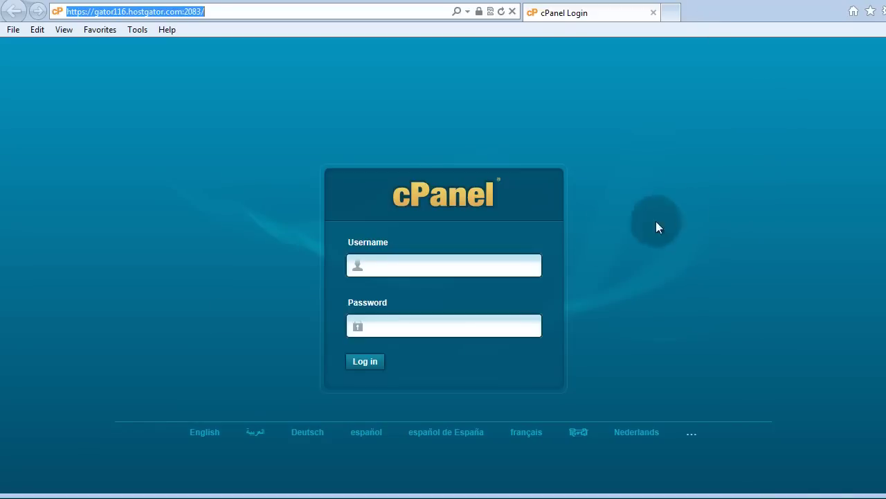
Step: Log in to cPanel with the account username and the pasted password
left_click(488, 267)
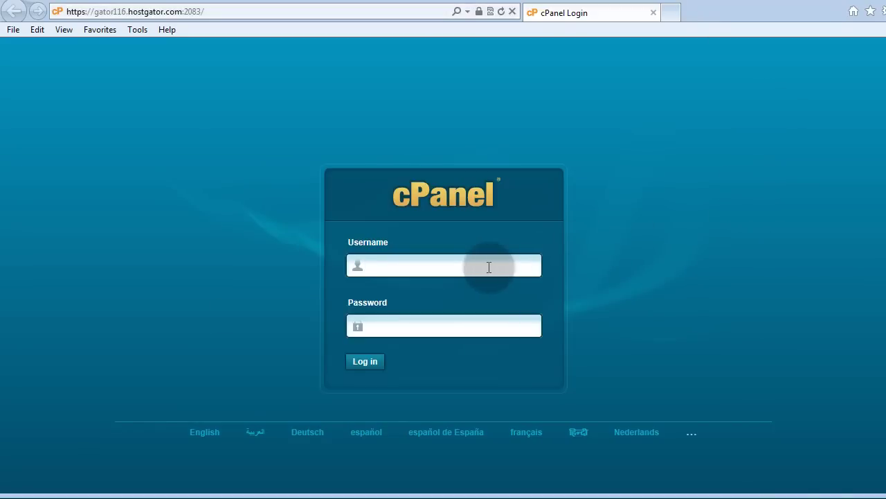
type("scott10")
key("Tab")
key("ctrl+v")
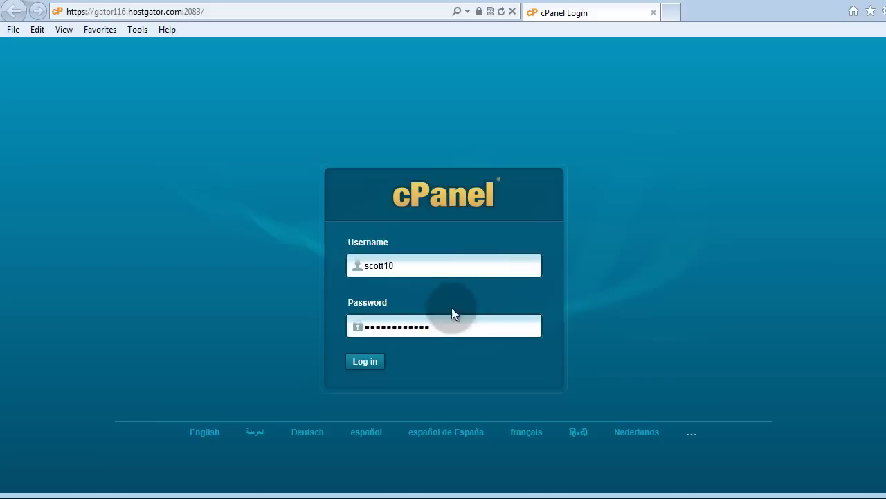
left_click(364, 362)
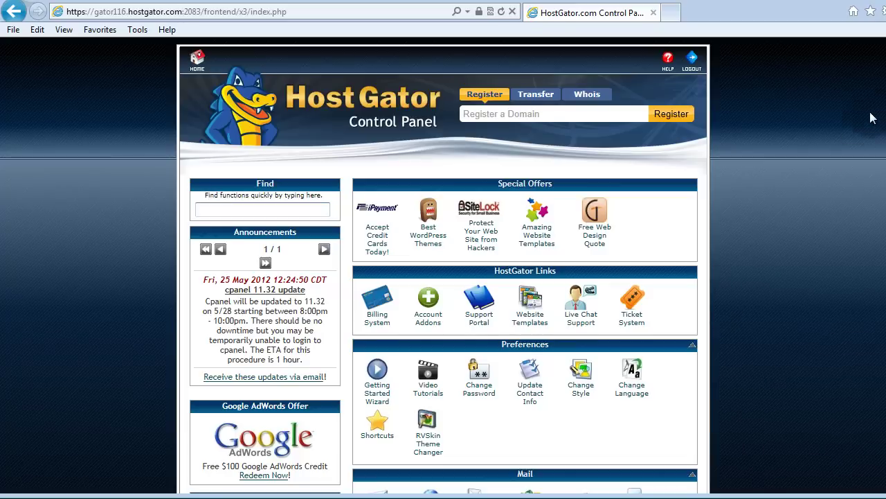
Step: Scroll to the Software/Services section and launch QuickInstall
scroll(879, 242, "down", 8)
scroll(883, 239, "down", 6)
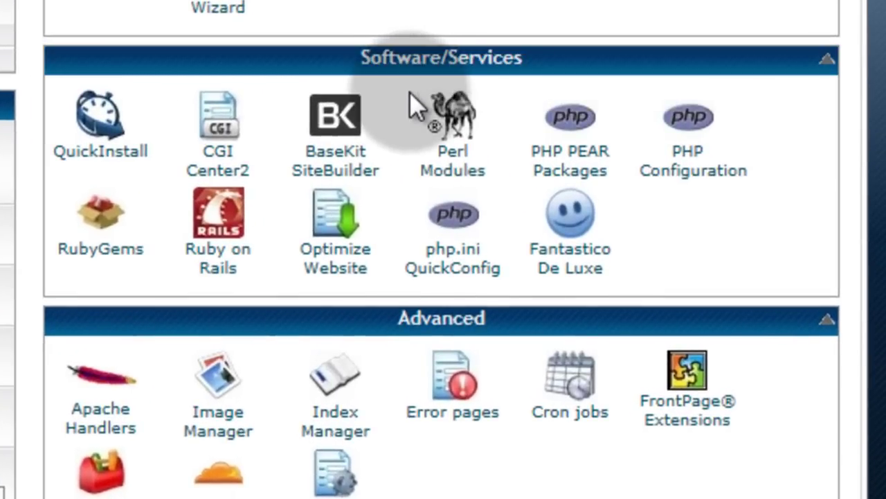
left_click(554, 220)
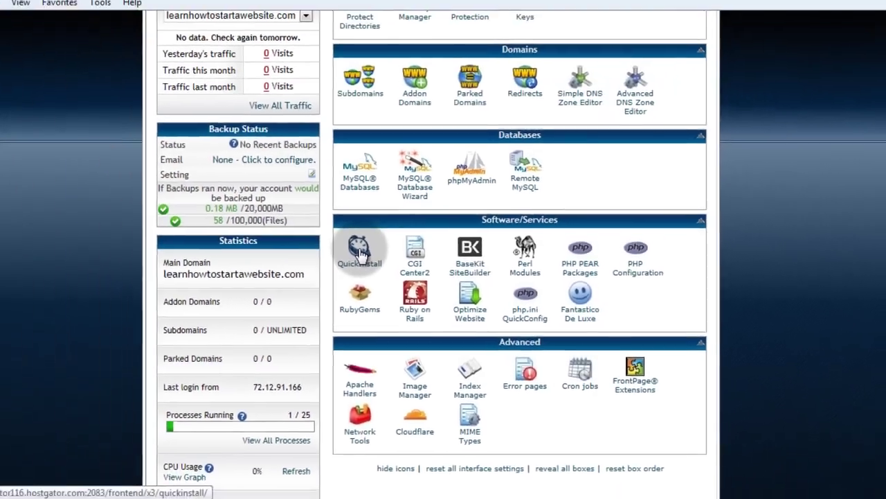
left_click(99, 125)
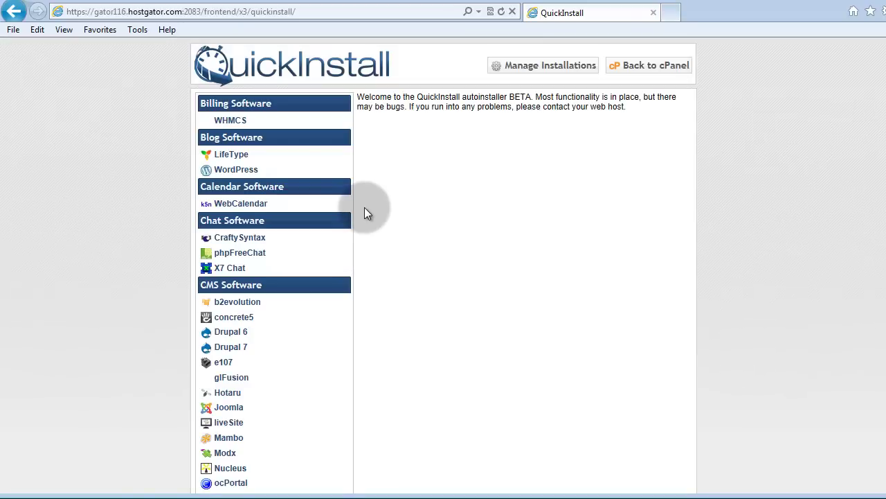
Step: Select WordPress in QuickInstall and continue to its install form
left_click(237, 172)
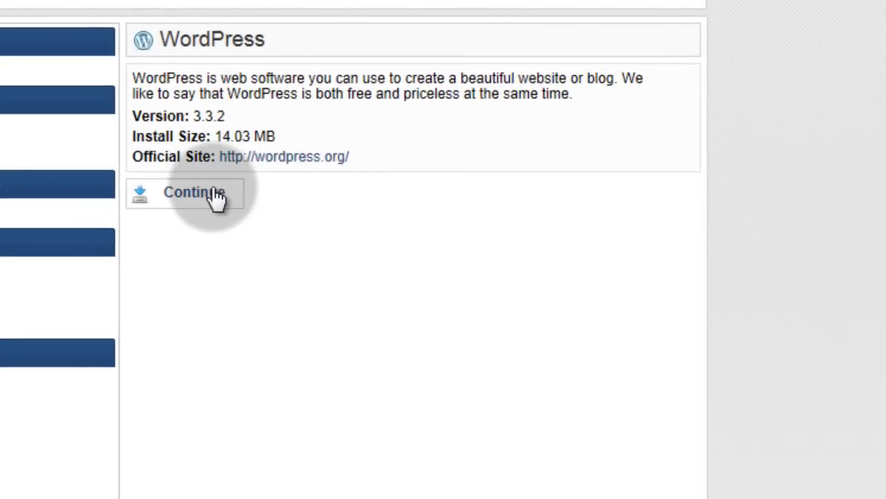
left_click(208, 194)
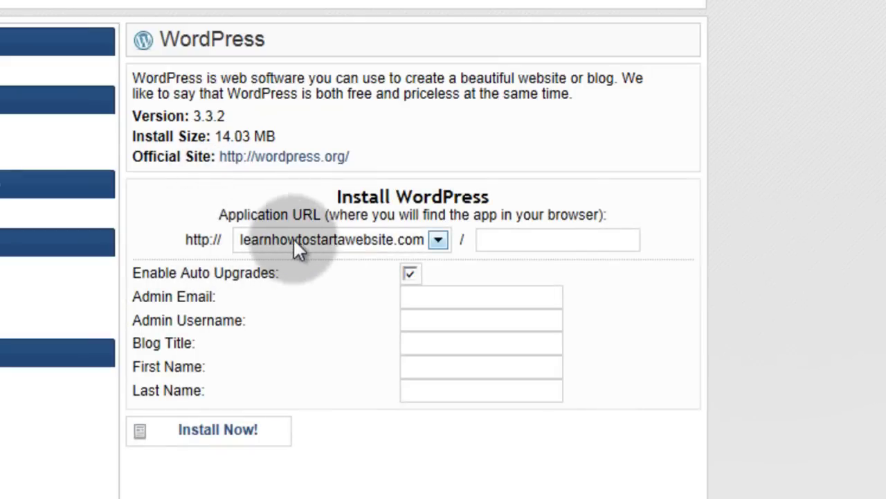
left_click(505, 235)
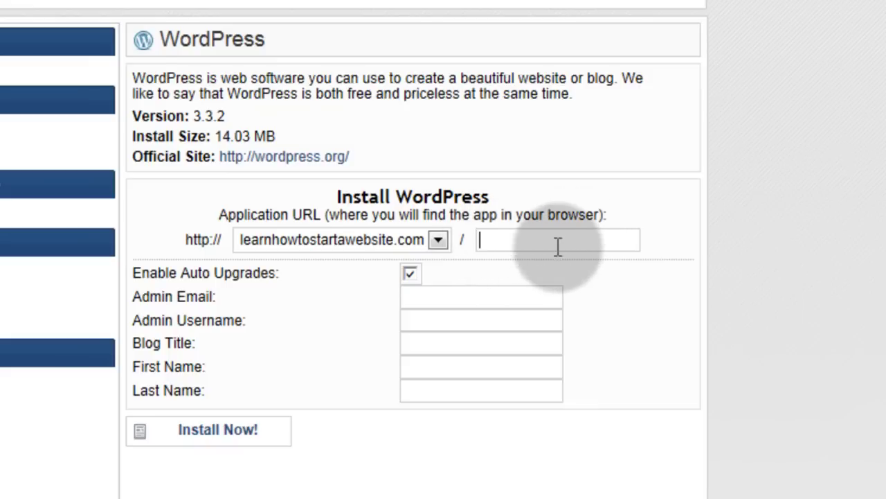
Step: Enter the admin email, admin username, blog title 'Learn How To Start A Website', and the user's first and last name
left_click(484, 296)
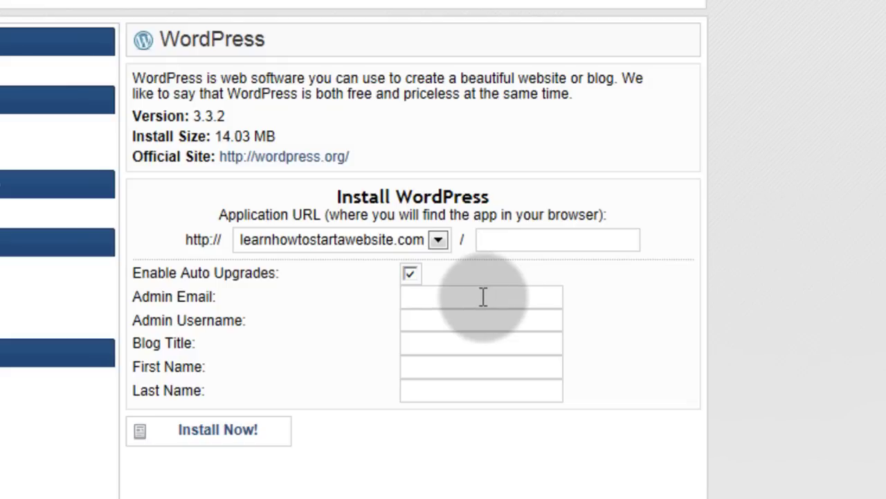
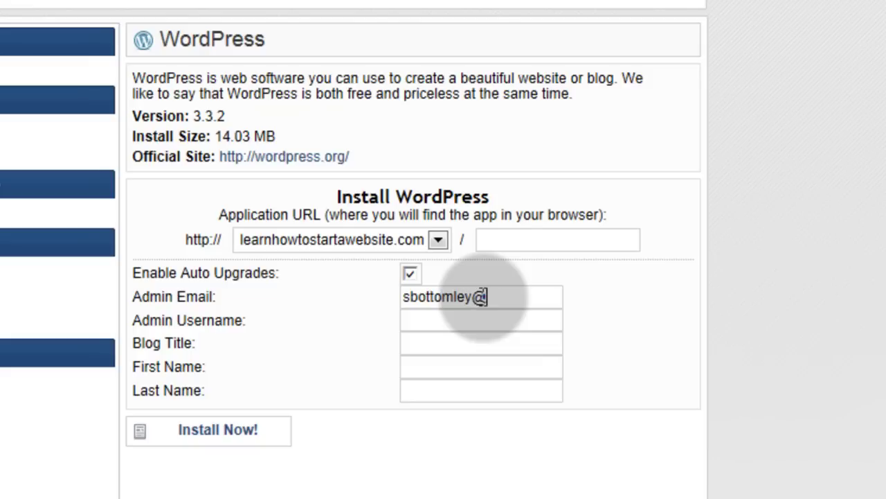
key("Tab")
type("s")
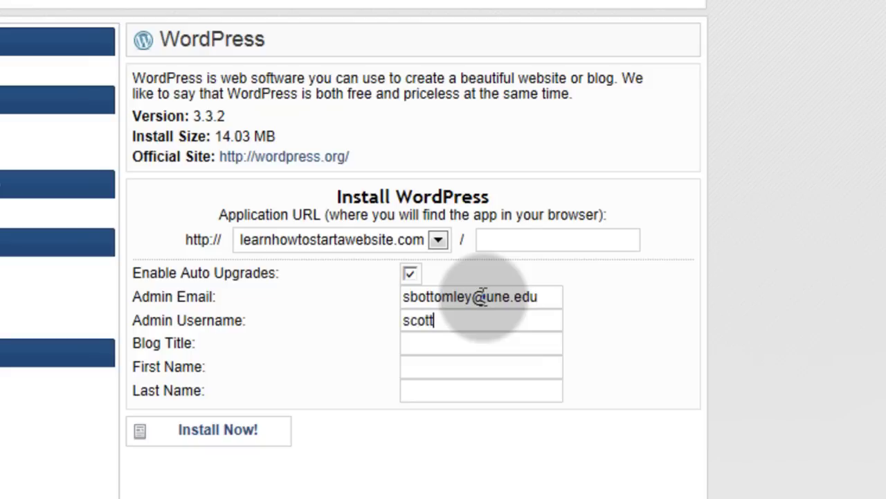
type("10")
key("Tab")
type("Learn ")
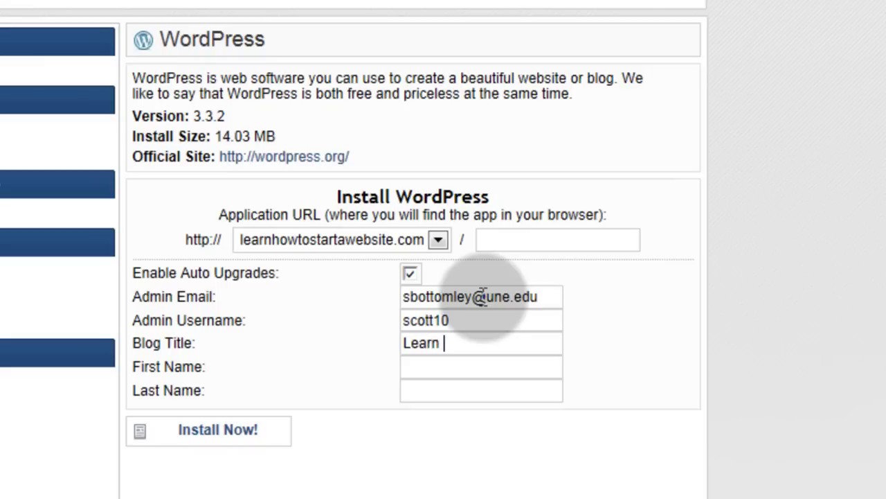
type("How To ")
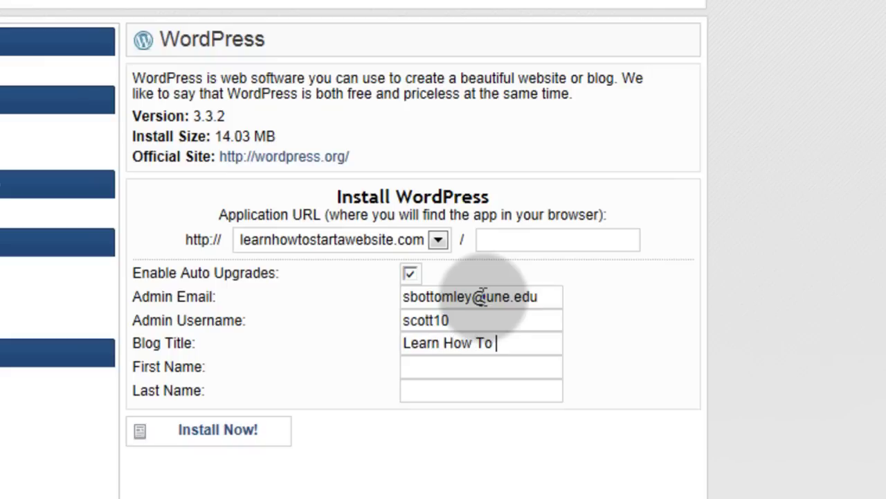
type("Start A ")
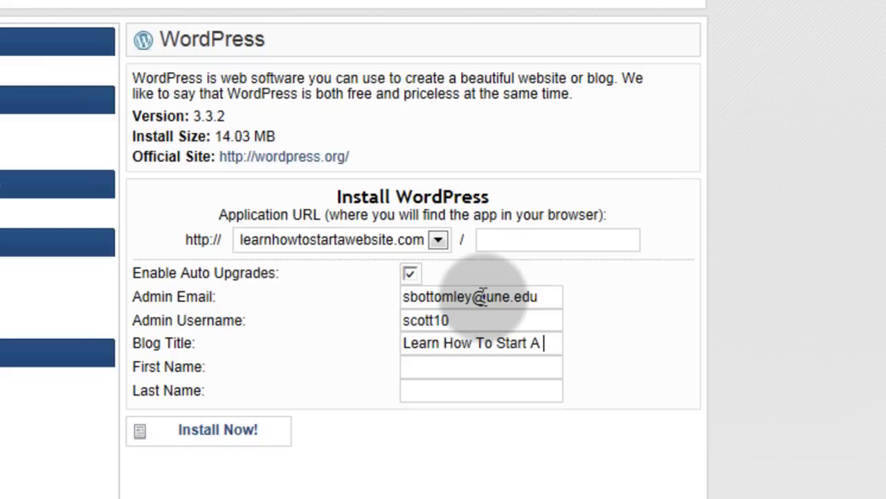
type("Web")
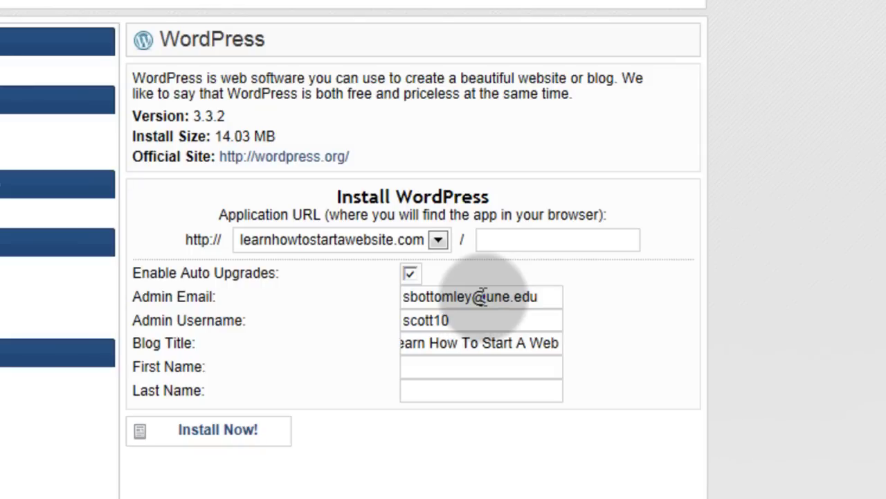
type("site")
left_click(481, 367)
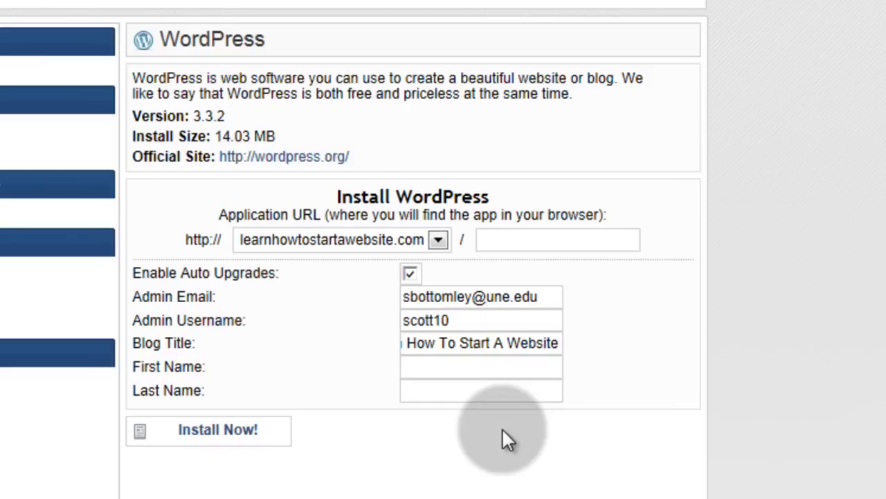
type("Scott")
key("Tab")
type("Bottomley")
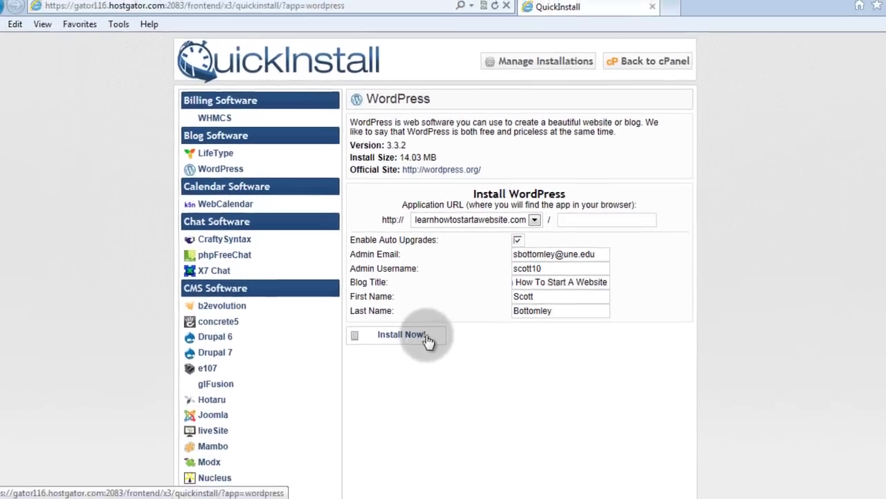
Step: Install WordPress and select the generated admin password once it reaches 100%
left_click(264, 430)
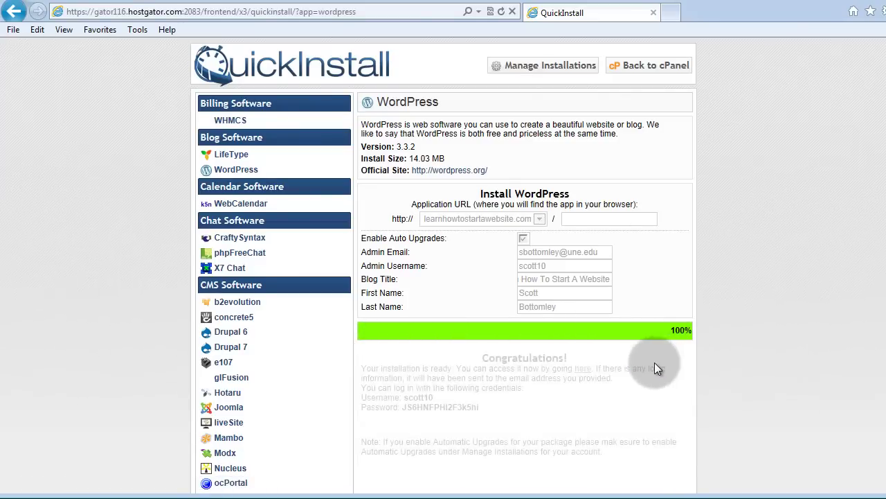
scroll(657, 367, "down", 1)
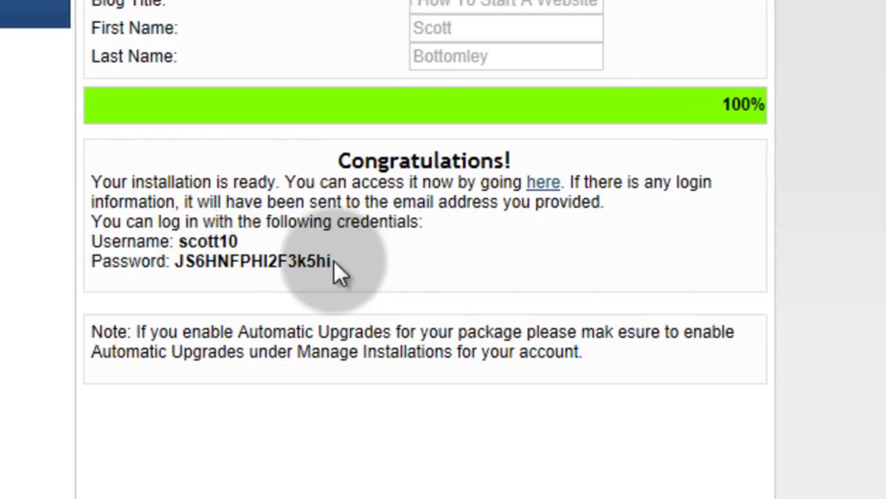
left_click_drag(331, 261, 176, 264)
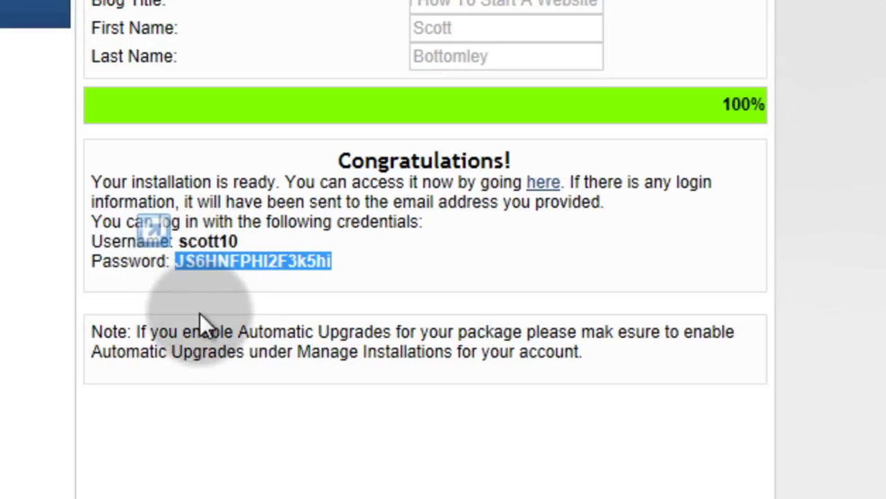
Step: Open the live learnhowtostartawebsite.com site and scroll through the Hello world! post
left_click(537, 186)
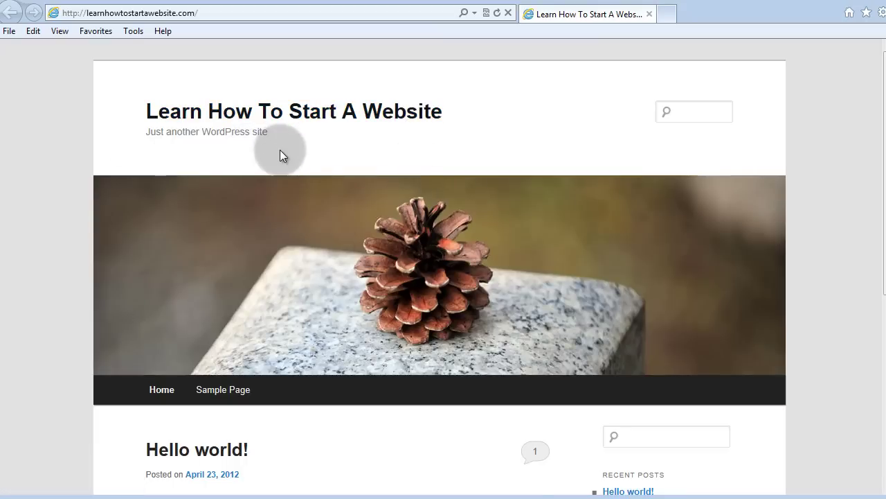
scroll(282, 163, "down", 1)
scroll(332, 242, "down", 2)
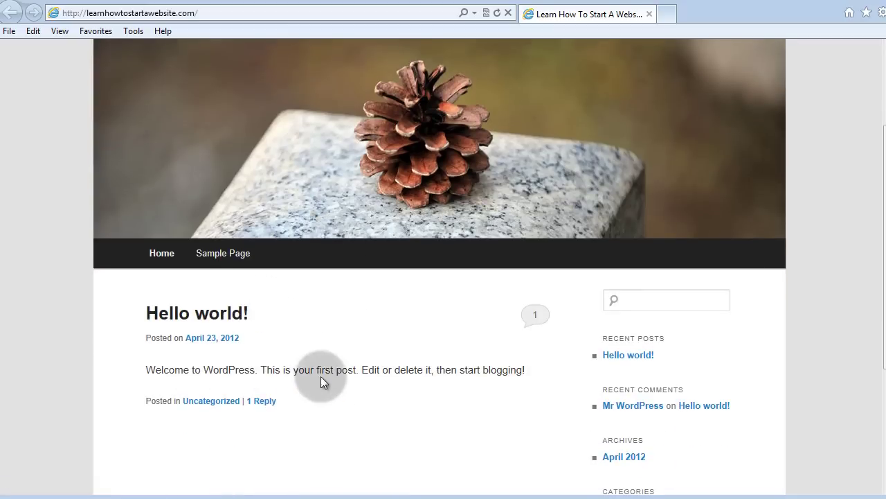
scroll(333, 385, "up", 3)
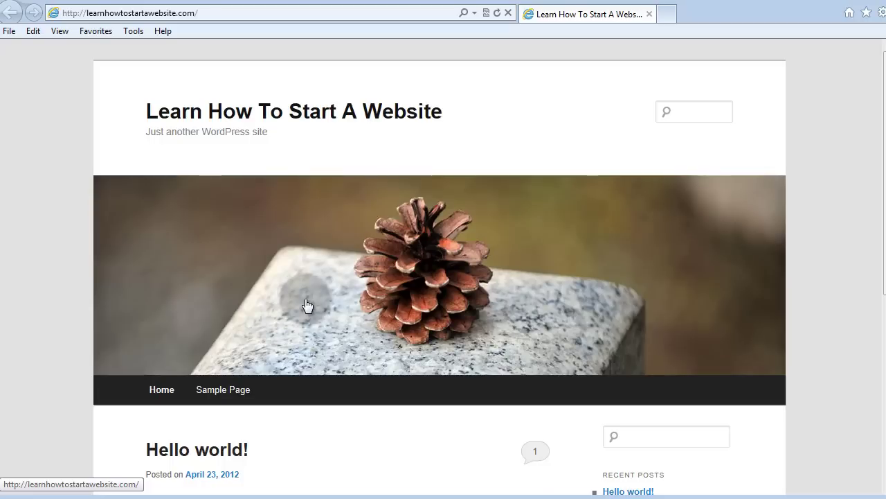
Step: Append wp-admin to the site address to reach the WordPress login page
left_click(205, 12)
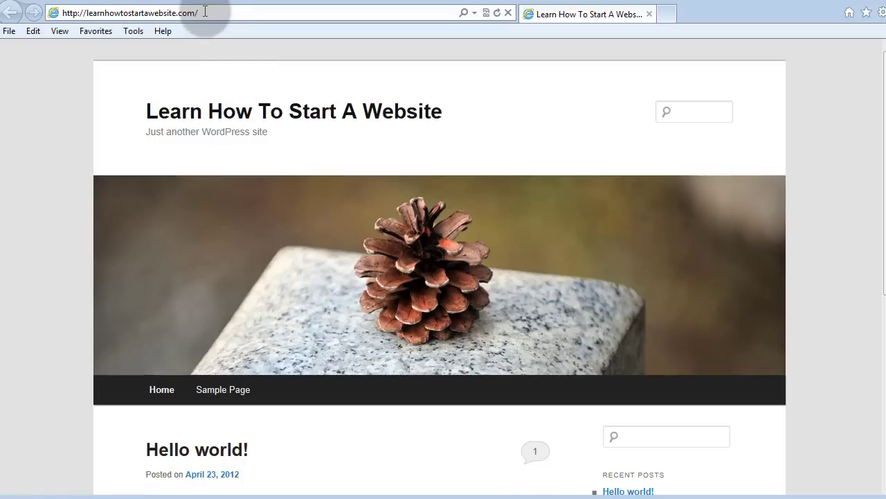
left_click(205, 13)
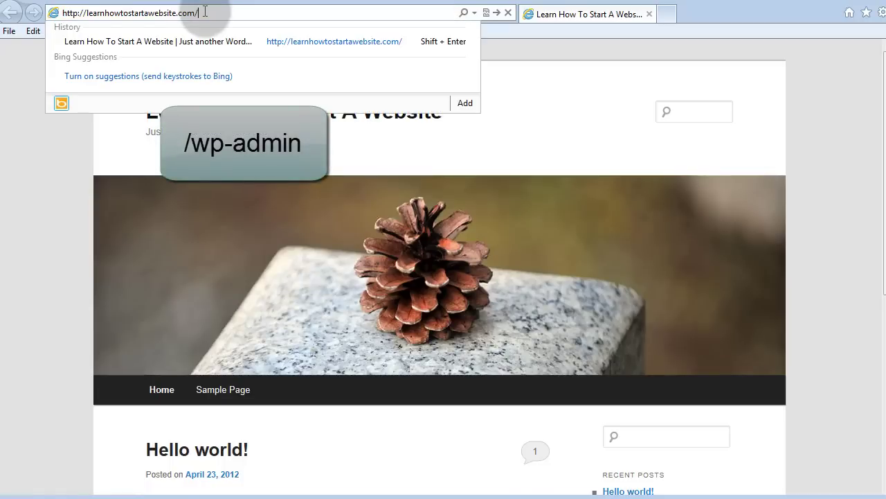
type("wp")
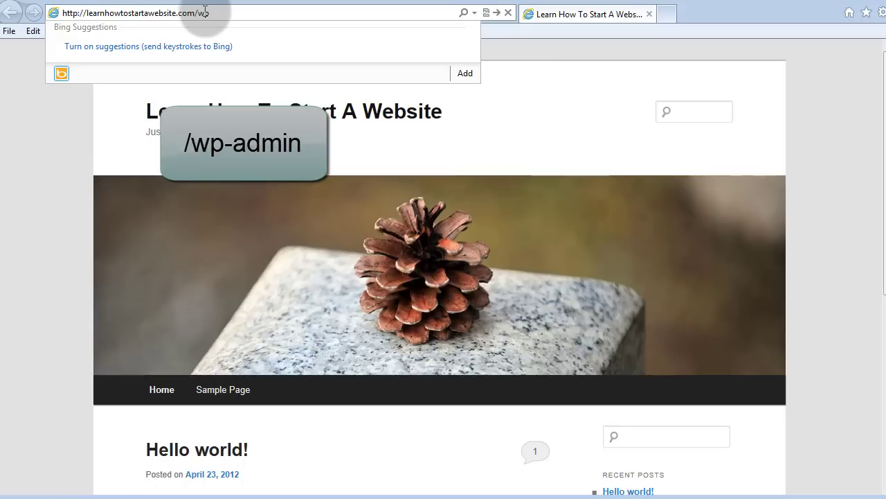
type("-admin")
key("Return")
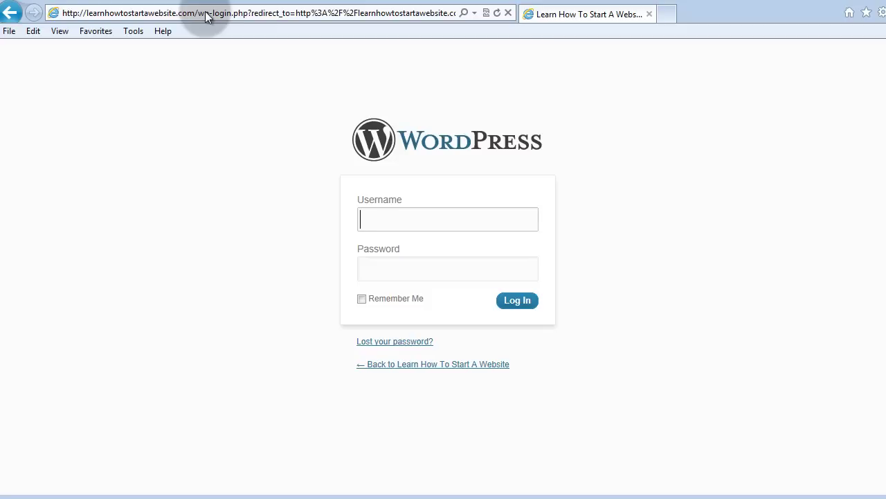
Step: Log in with the admin username and the pasted account password
type("scott10")
key("Tab")
key("ctrl+v")
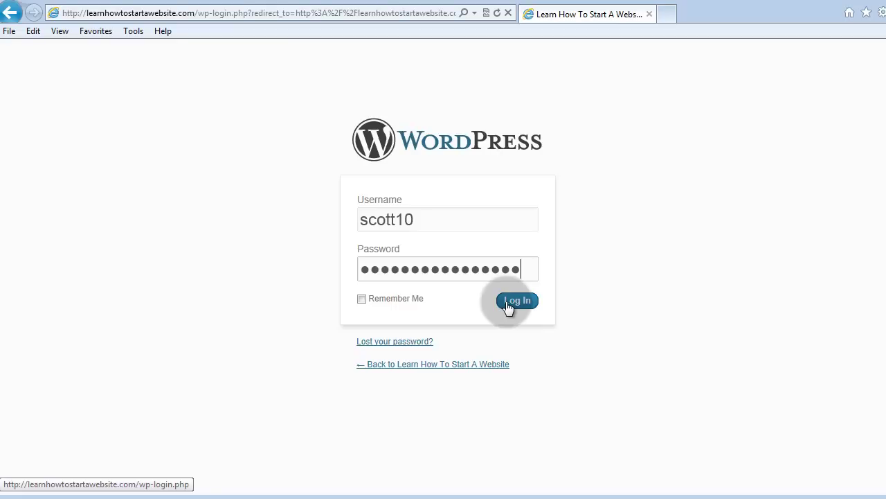
left_click(507, 302)
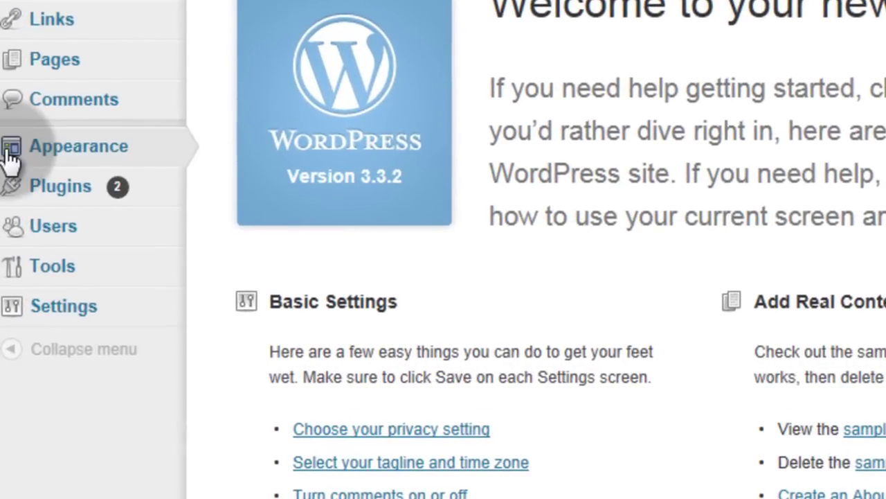
Step: Open Appearance > Themes and review the installed themes, Twenty Eleven and Twenty Ten
mouse_move(49, 149)
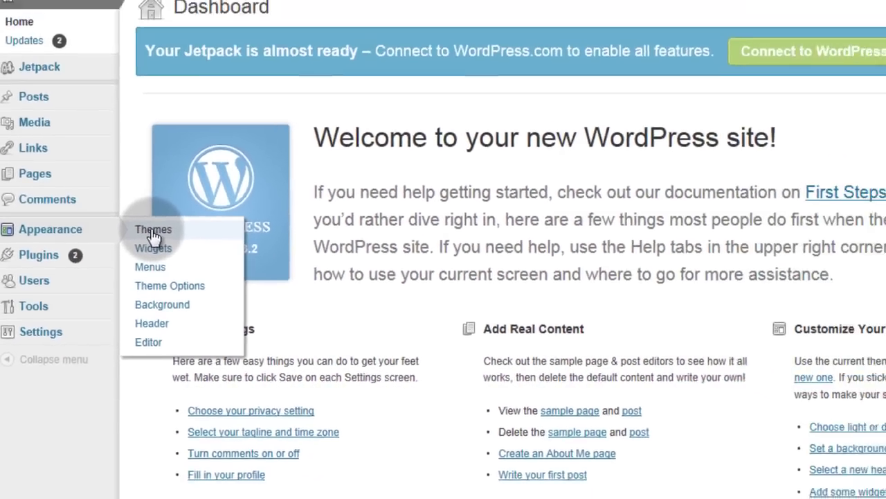
left_click(153, 234)
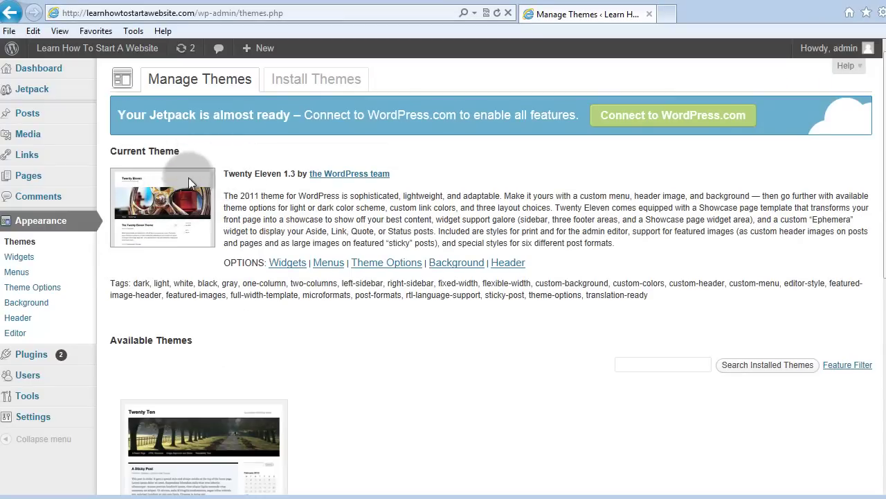
scroll(190, 298, "down", 3)
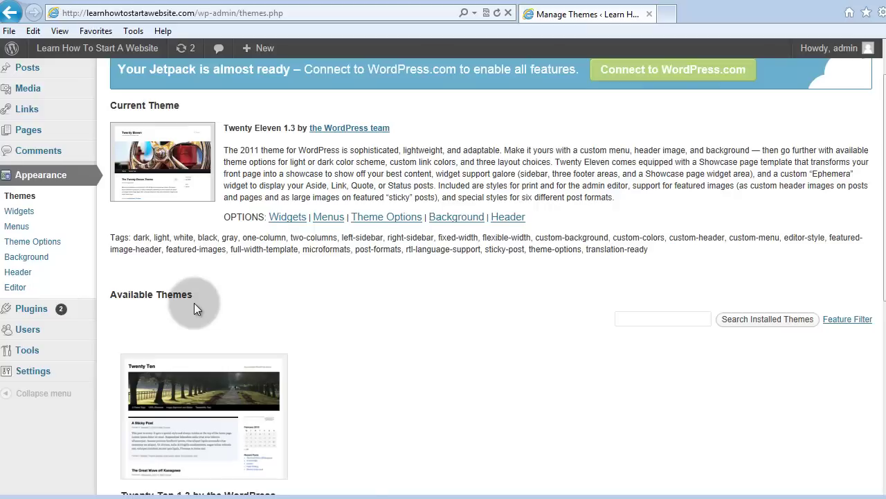
scroll(199, 326, "up", 3)
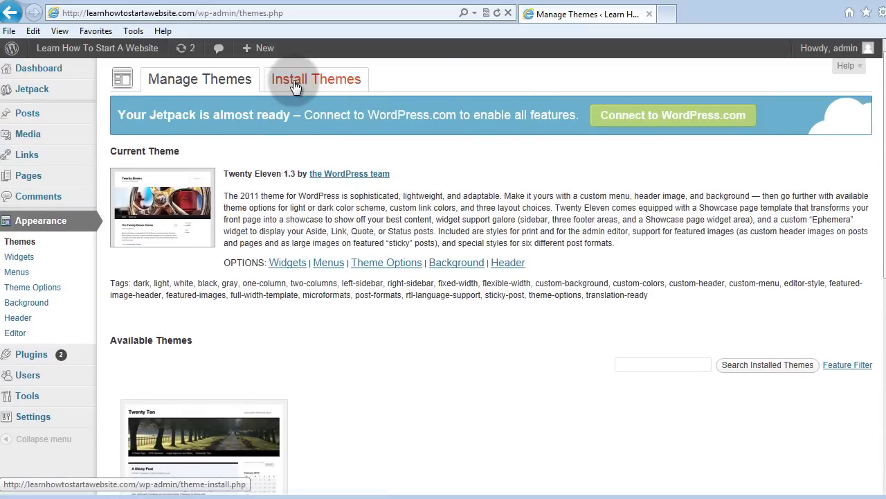
Step: Choose retro-fitted.0.2.zip for upload under Install Themes > Upload
left_click(294, 81)
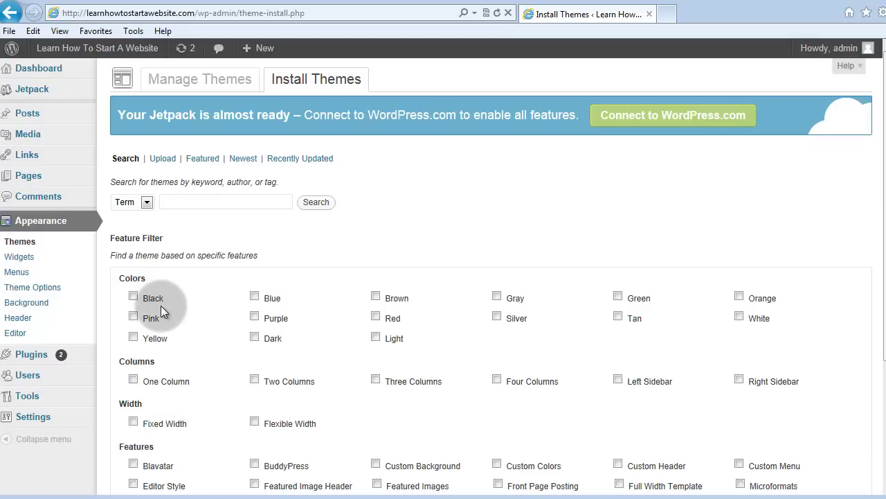
left_click(192, 201)
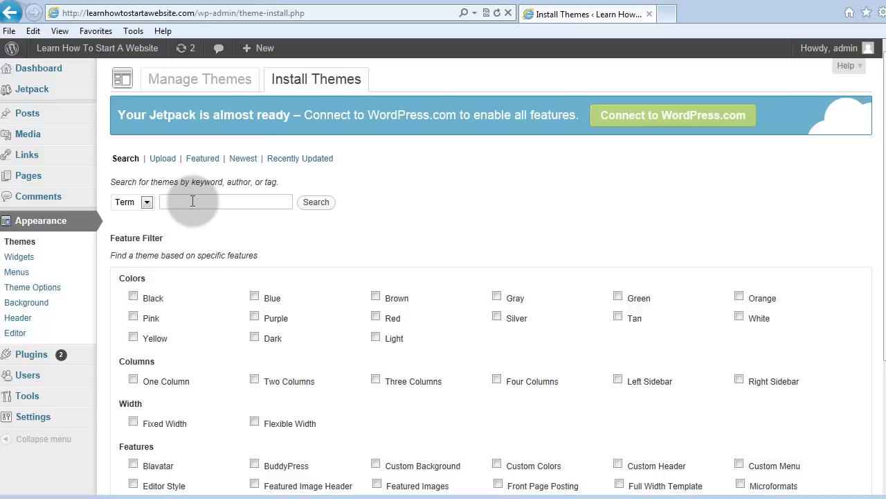
left_click(164, 162)
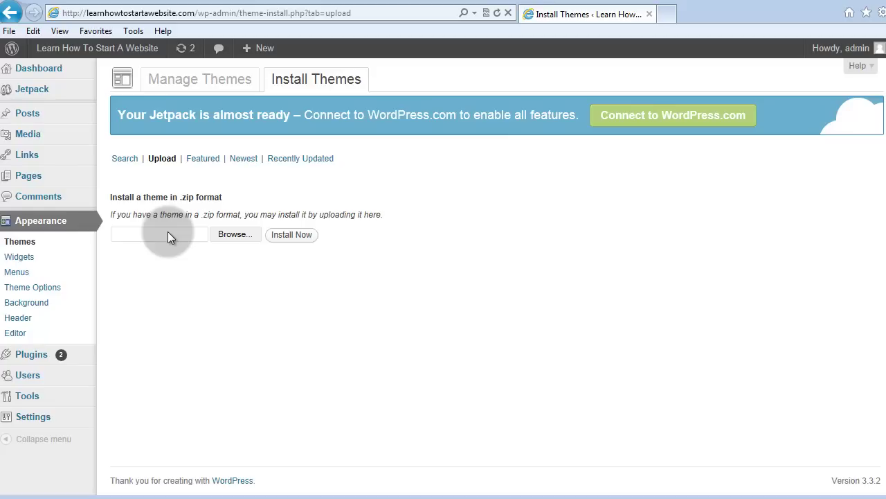
left_click(232, 235)
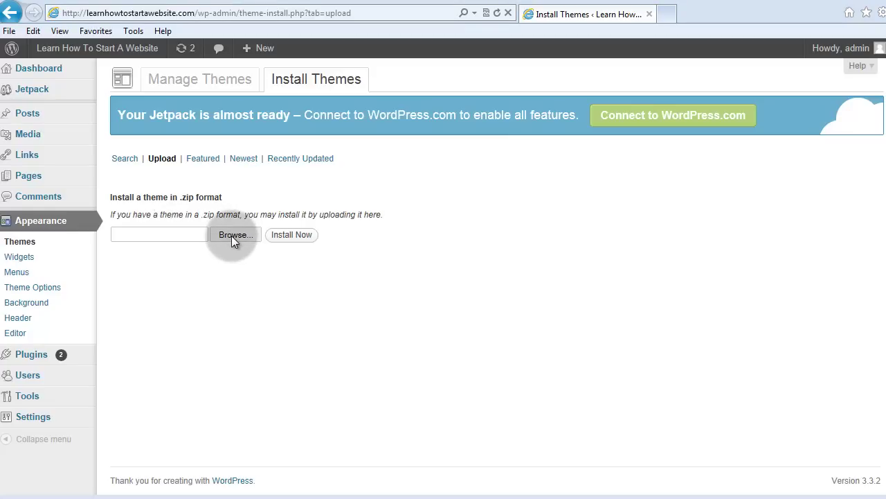
scroll(395, 224, "down", 10)
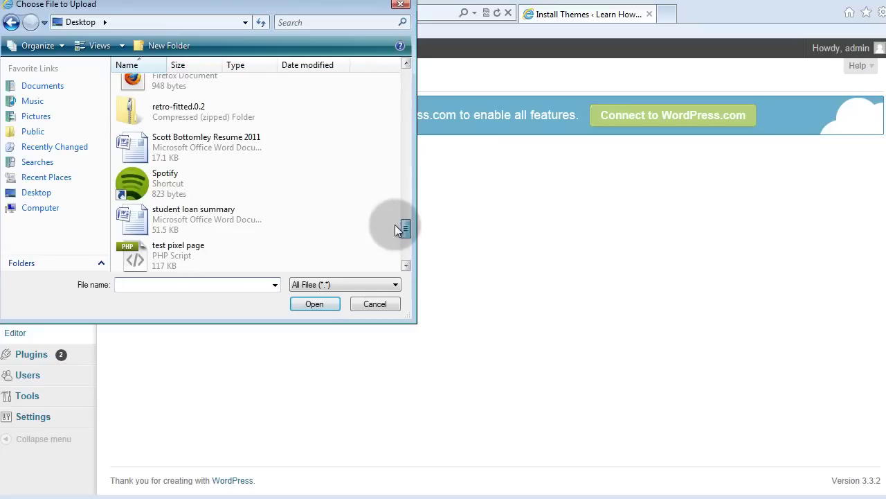
double_click(124, 113)
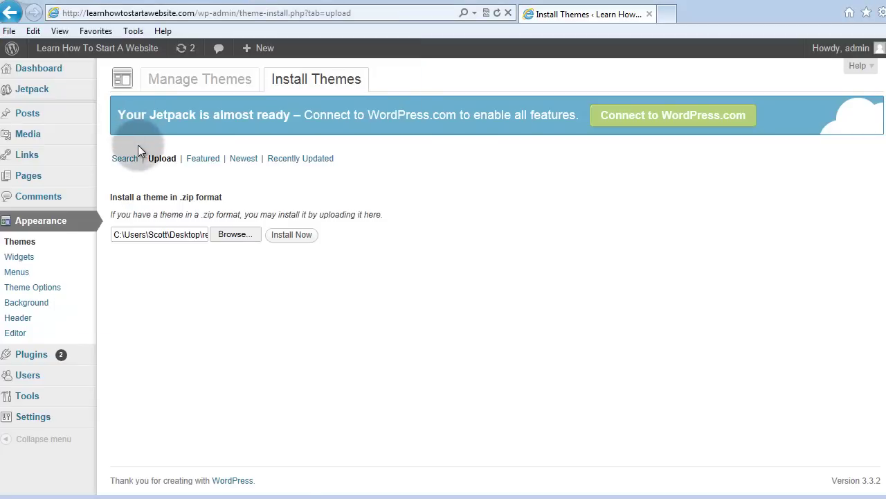
Step: Install the Retro-fitted theme, preview it, then close the preview
left_click(293, 235)
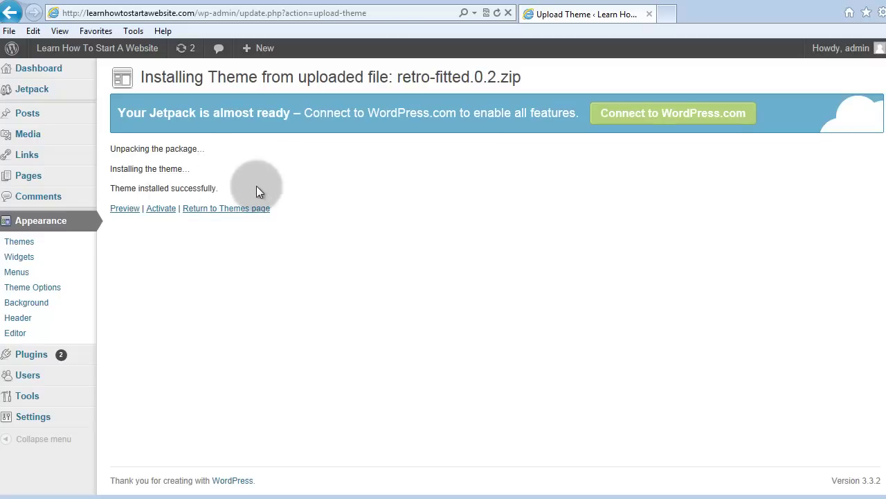
left_click(131, 208)
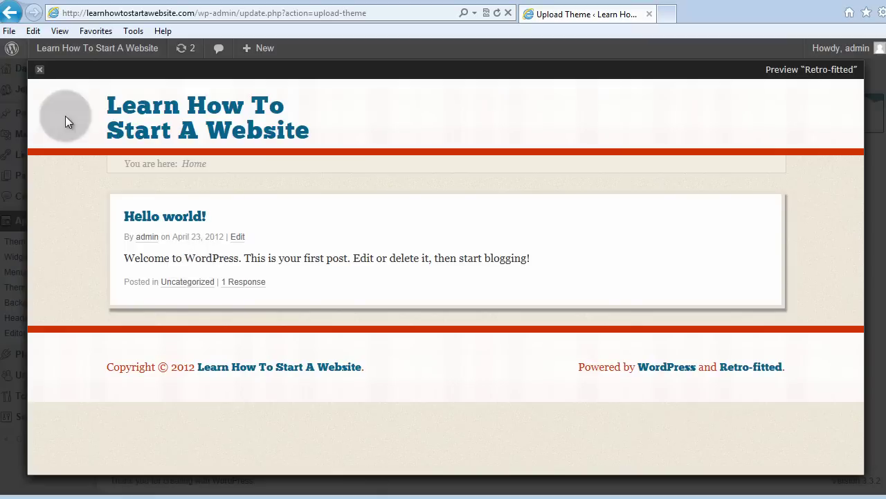
left_click(40, 73)
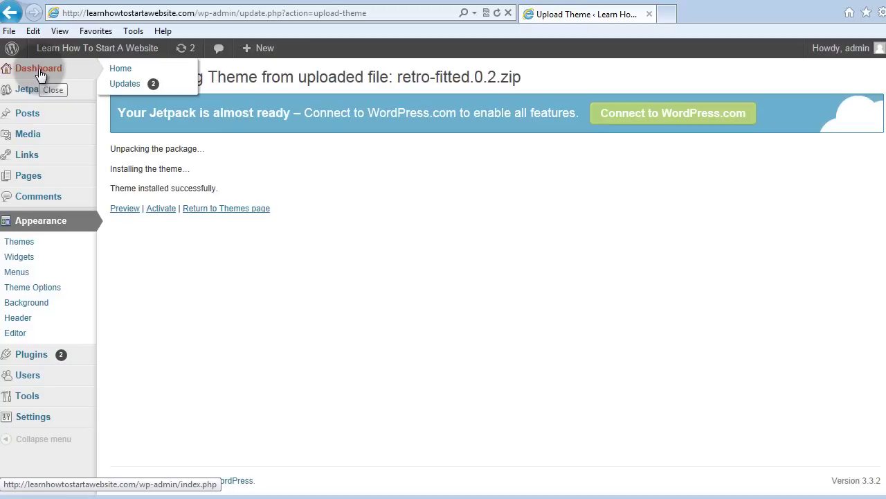
Step: Activate the Retro-fitted 0.2 theme as the current theme
left_click(161, 212)
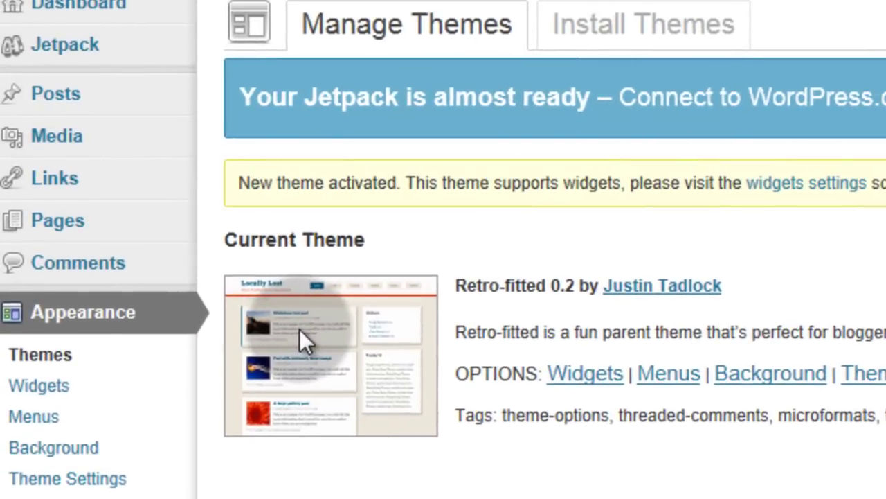
mouse_move(65, 101)
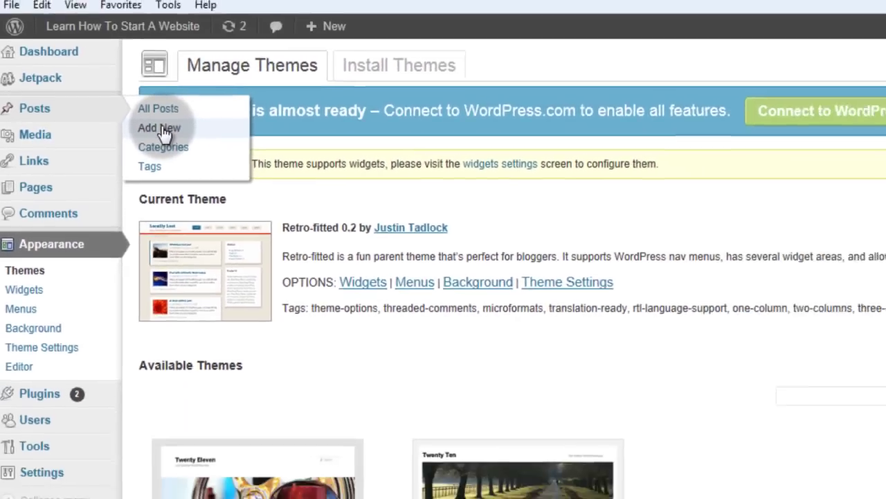
Step: Start a new post titled 'This is my first post' and paste in its thank-you body text
left_click(164, 129)
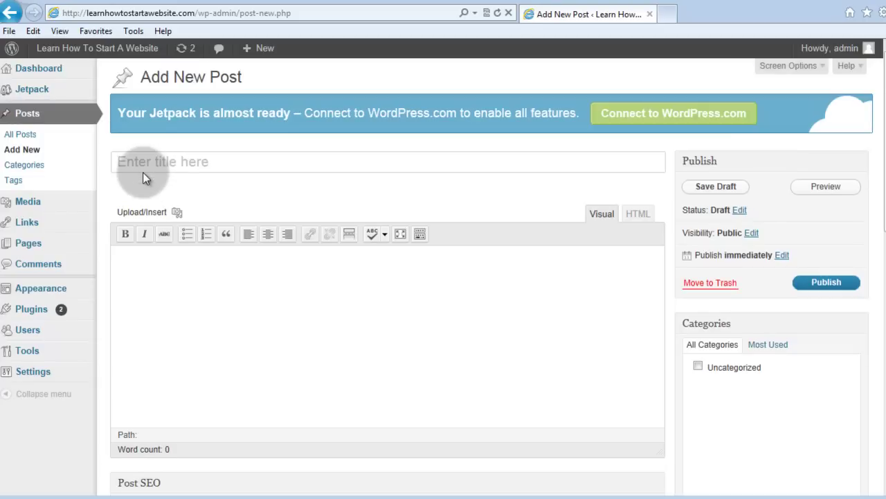
left_click(143, 171)
type("This is my fir")
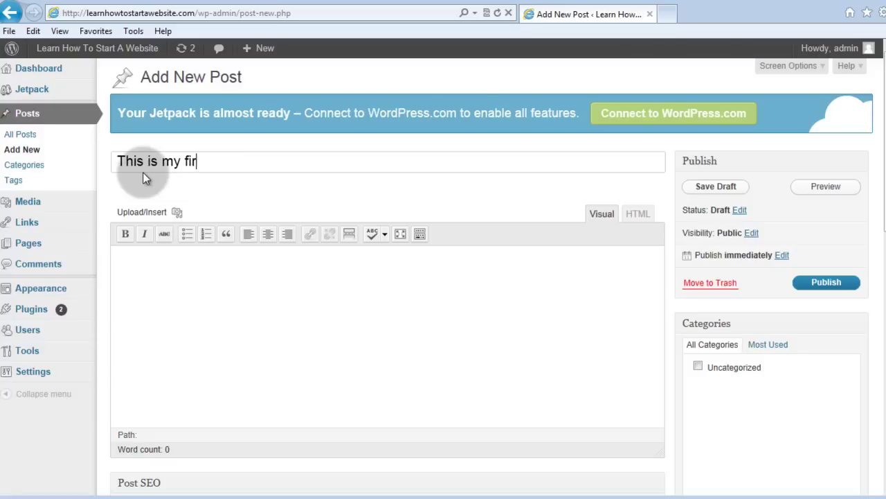
type("st post")
left_click(168, 258)
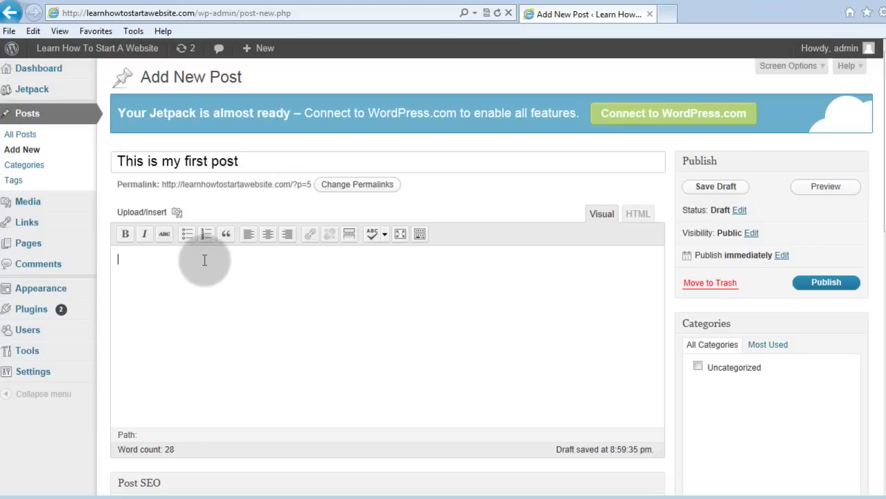
type("This is the first post on my new website. I hope you enjoyed Learning how to start a website. Please remember to rate this video, comment, and subscribe! Thanks")
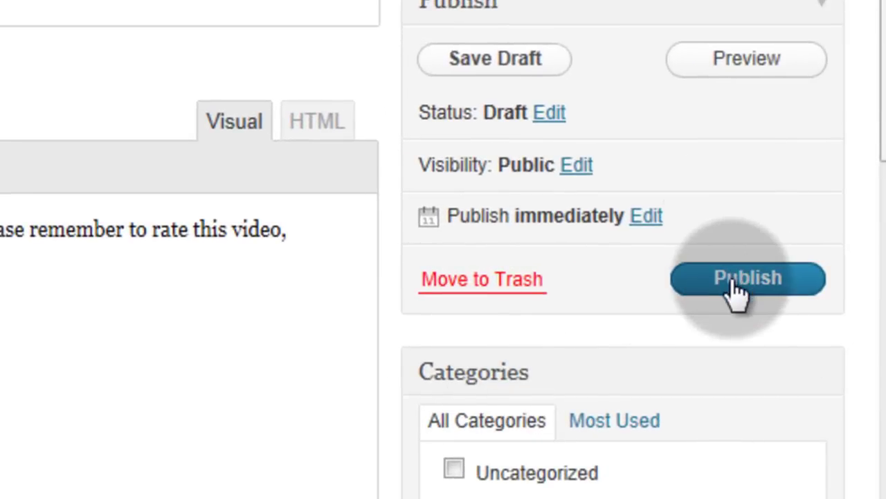
Step: Publish 'This is my first post' and view it on the live homepage via Visit Site
left_click(736, 284)
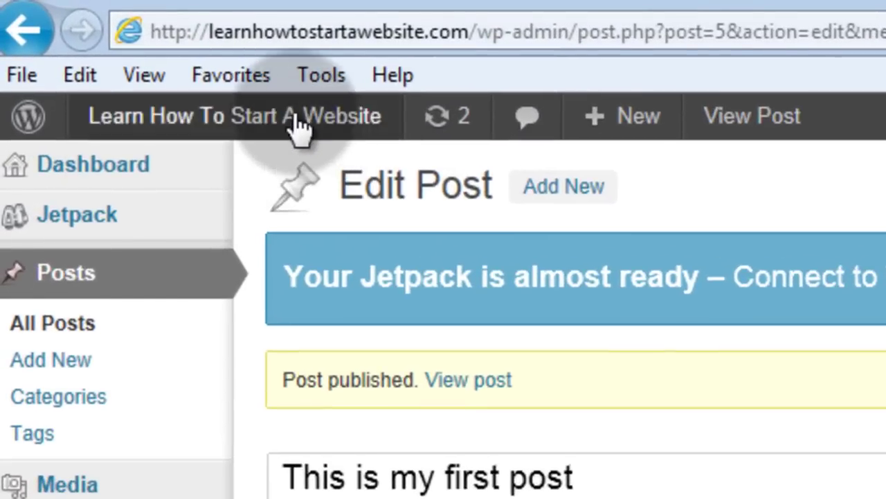
mouse_move(152, 63)
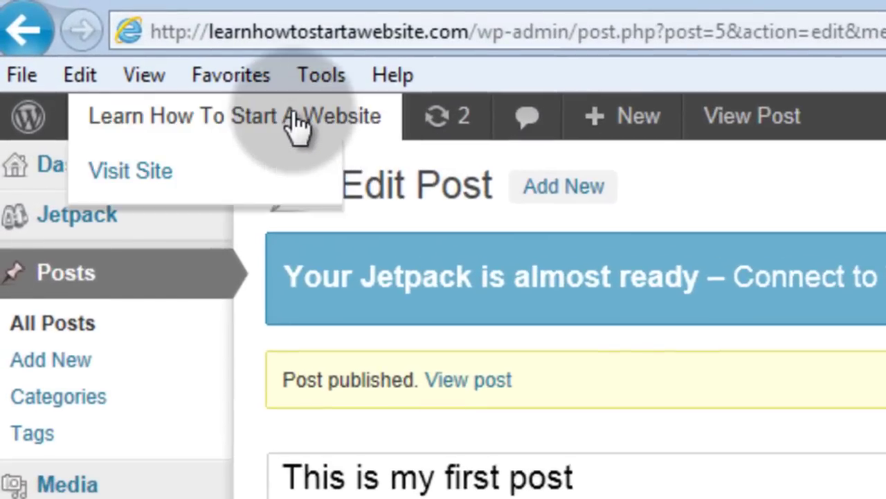
left_click(142, 173)
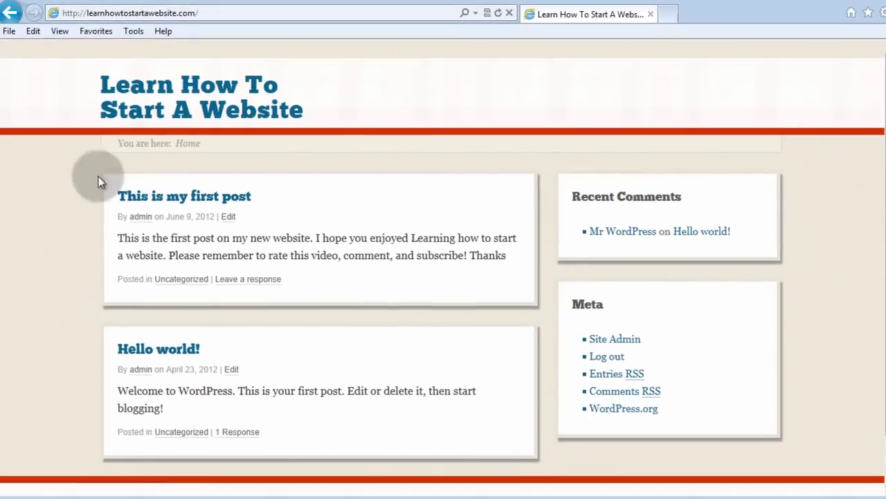